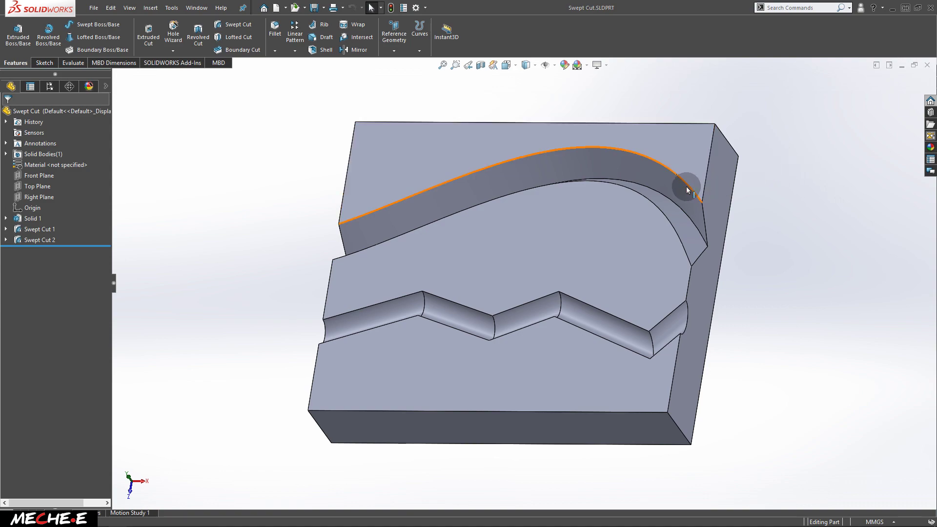
Orbit the finished Swept Cut example part, then start a new document with Ctrl+N.
mouse_move(556, 201)
middle_mouse_down()
mouse_move(542, 256)
mouse_move(577, 280)
mouse_move(505, 212)
mouse_move(642, 138)
mouse_move(603, 141)
mouse_move(556, 194)
middle_mouse_up()
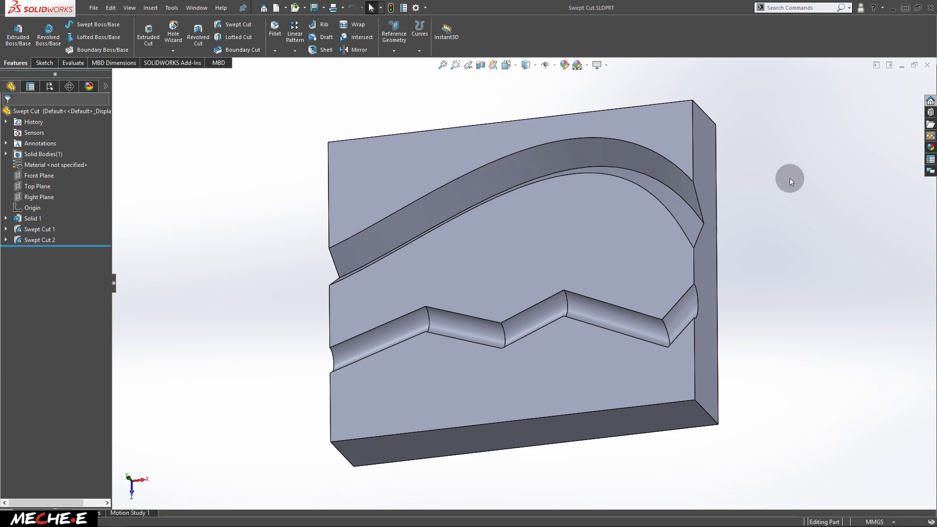
key("ctrl+n")
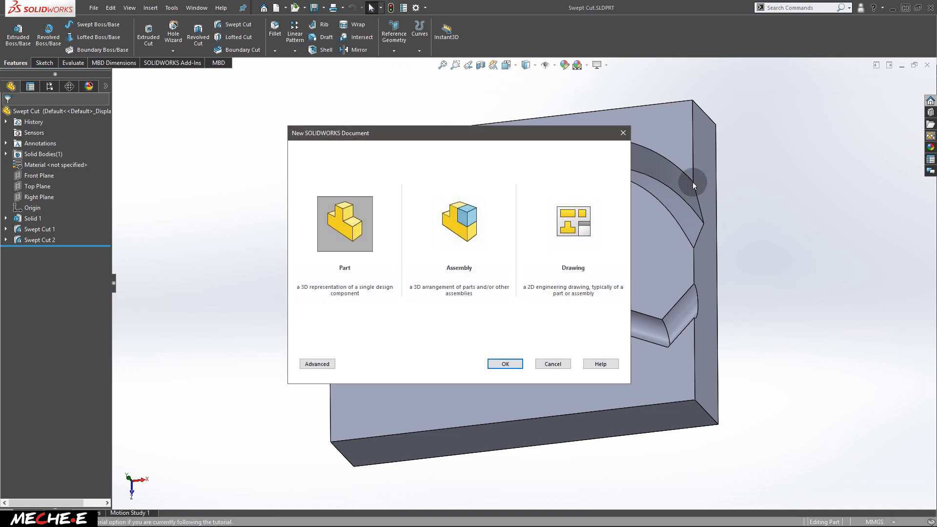
Create a new part, show its Front, Top and Right planes, and select the Top Plane.
left_click(510, 363)
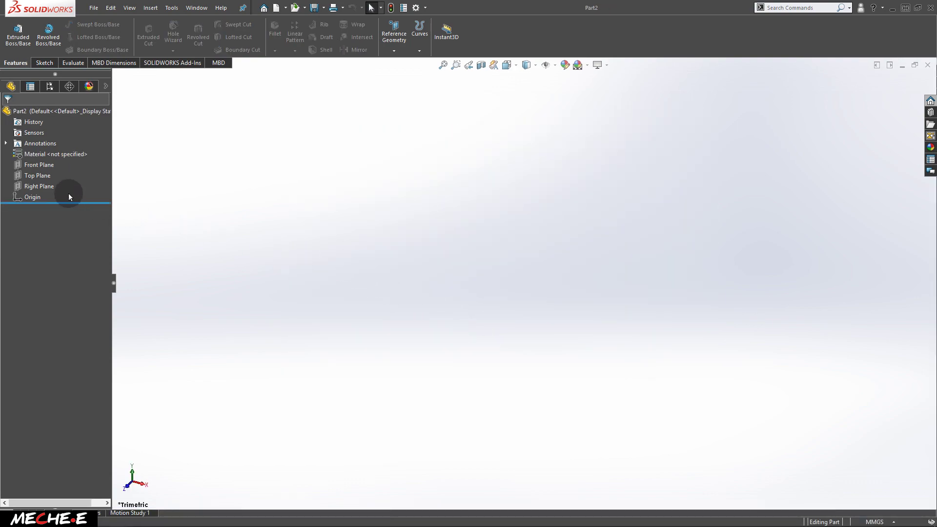
left_click(32, 166)
left_click(35, 187, "shift")
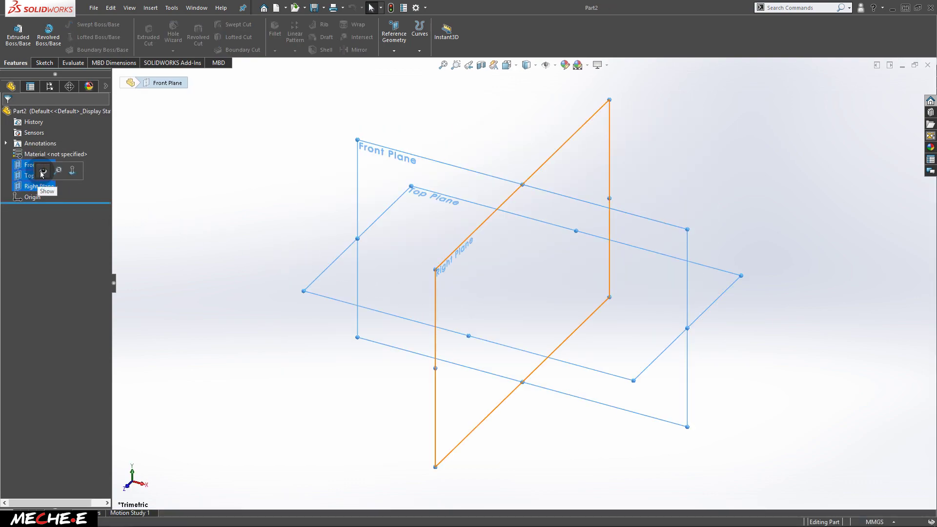
left_click(42, 171)
left_click(718, 205)
middle_click_drag(719, 205, 783, 310)
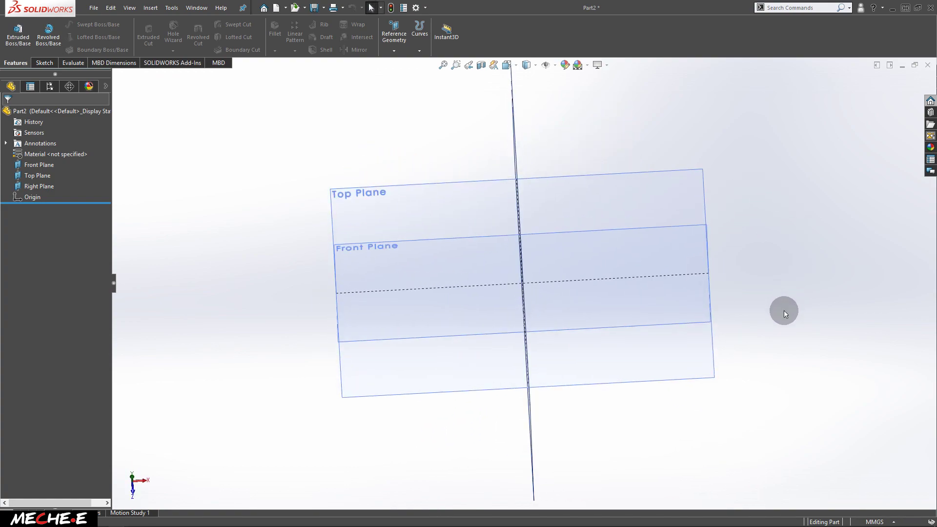
left_click(398, 196)
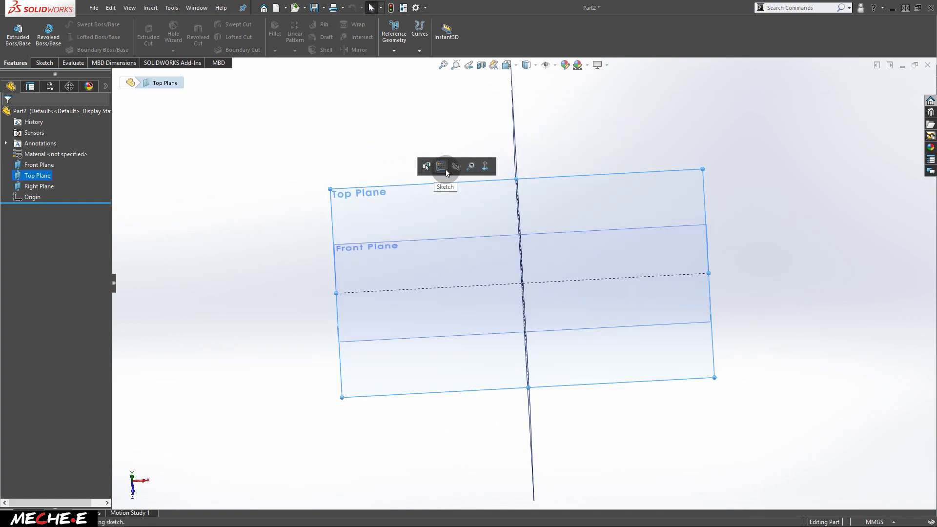
On the Top Plane, draw a center rectangle centred on the origin.
left_click(446, 172)
key("s")
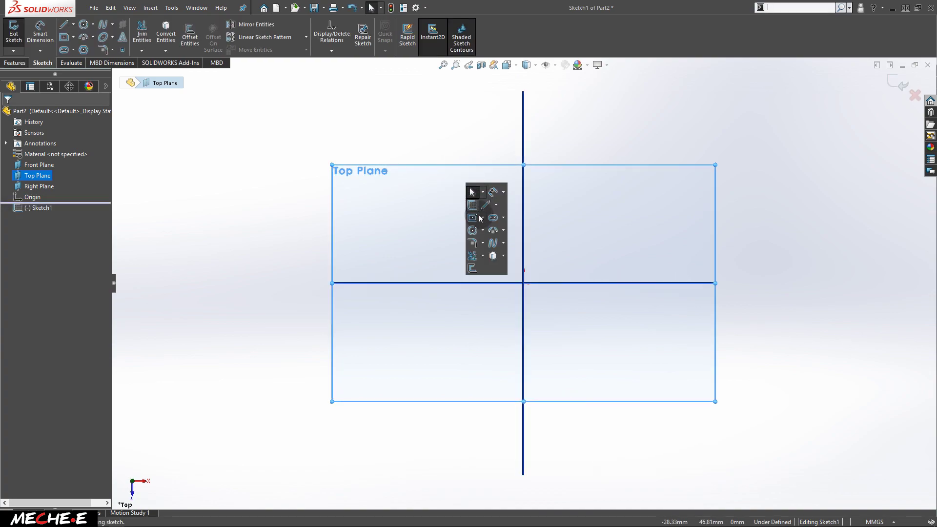
left_click(474, 218)
left_click(523, 283)
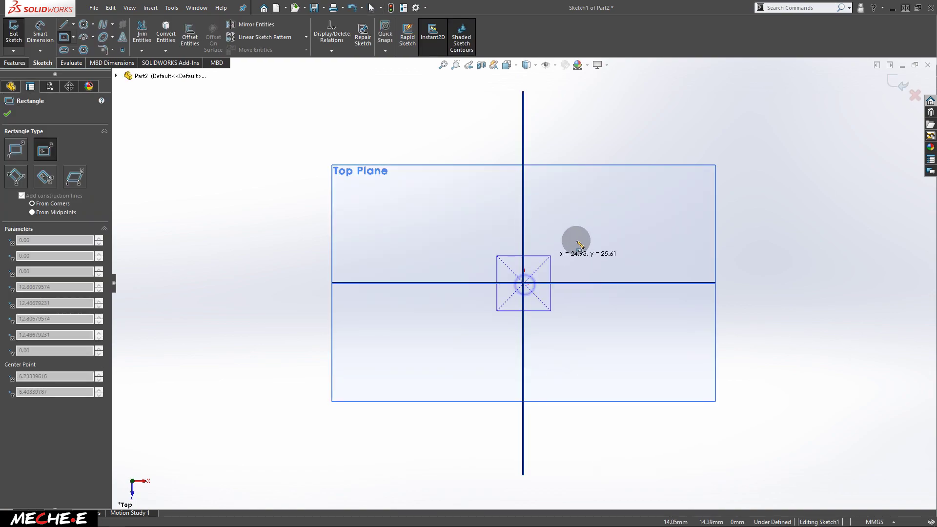
left_click(657, 180)
Dimension the rectangle 150 mm wide and 125 mm high, then exit the sketch.
key("s")
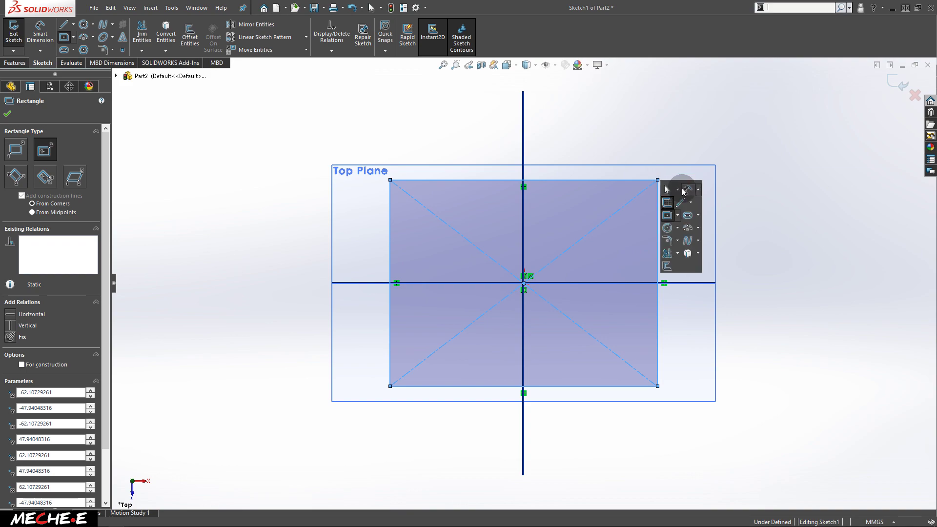
left_click(687, 189)
left_click(608, 179)
left_click(603, 144)
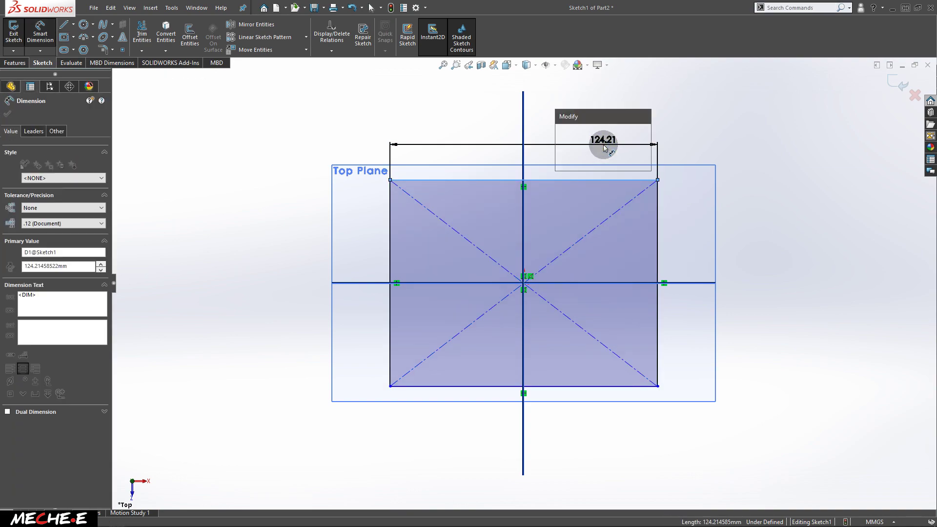
type("0150")
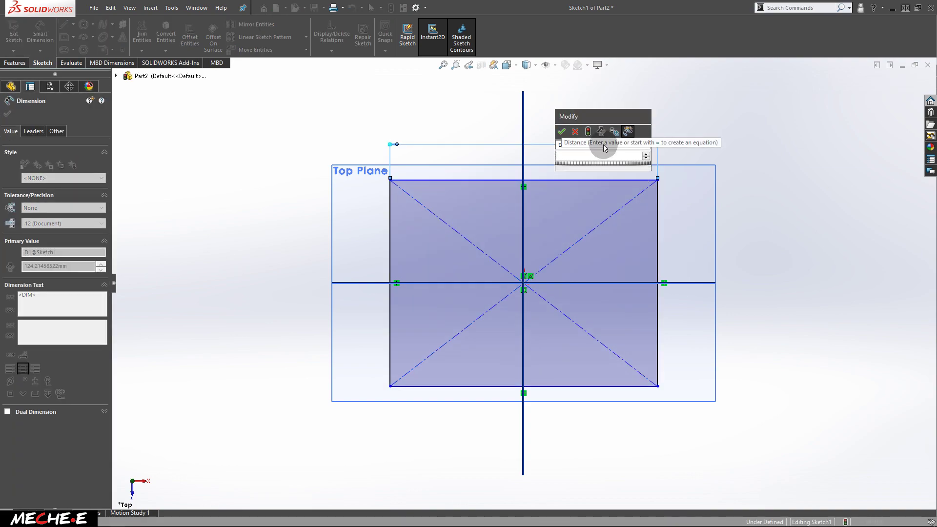
key("Return")
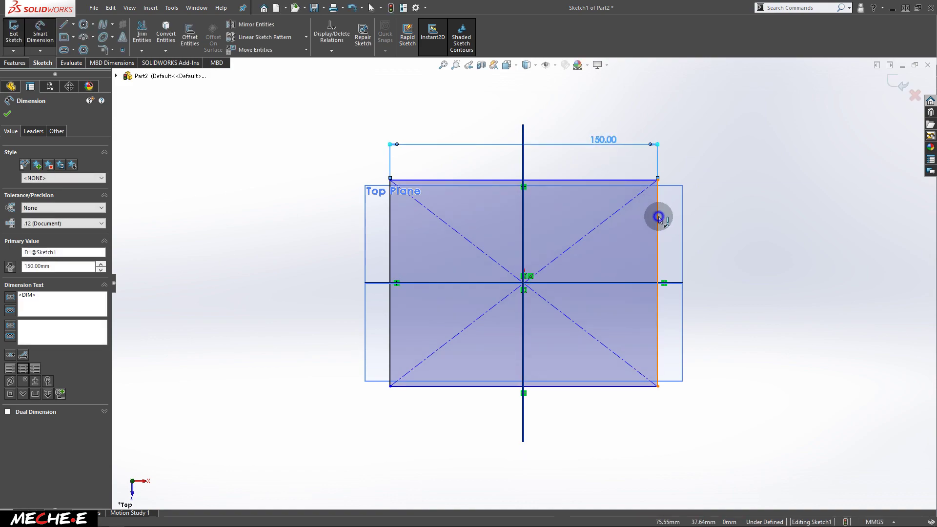
left_click(658, 215)
left_click(704, 218)
type("125")
key("Return")
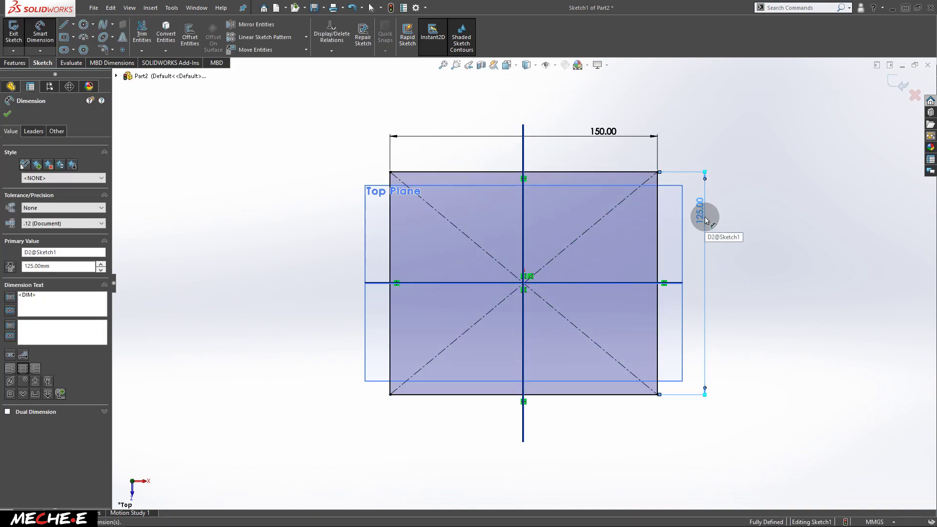
left_click(897, 84)
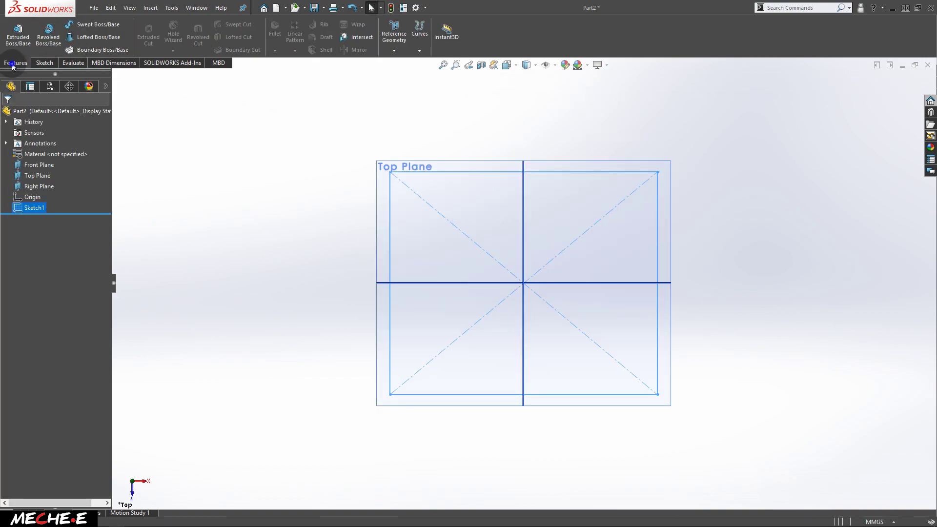
Extrude the rectangle 20 mm (Blind) into a 150 × 125 × 20 mm block.
left_click(18, 34)
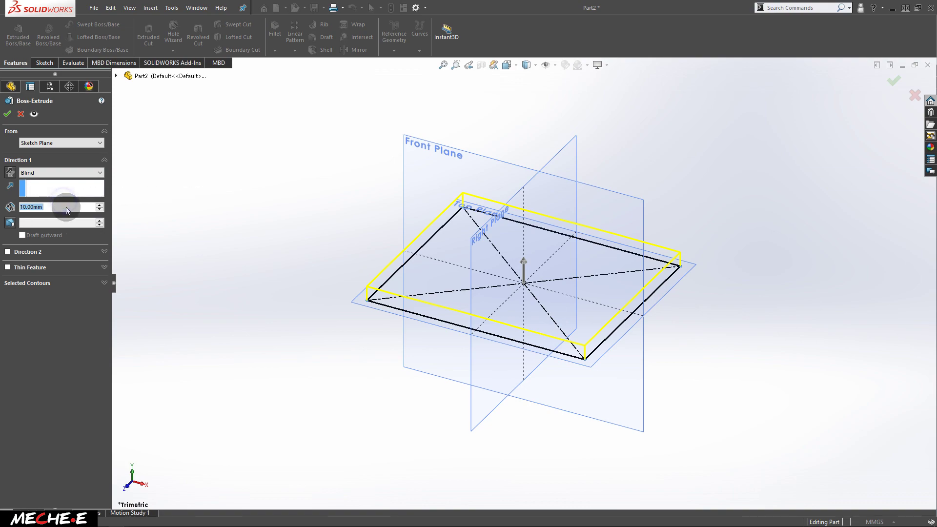
left_click(62, 206)
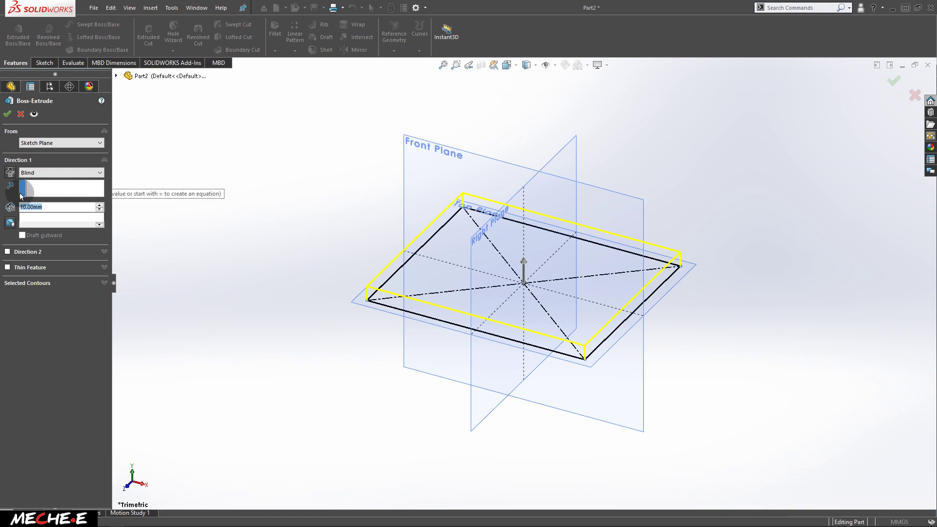
type("20")
key("Return")
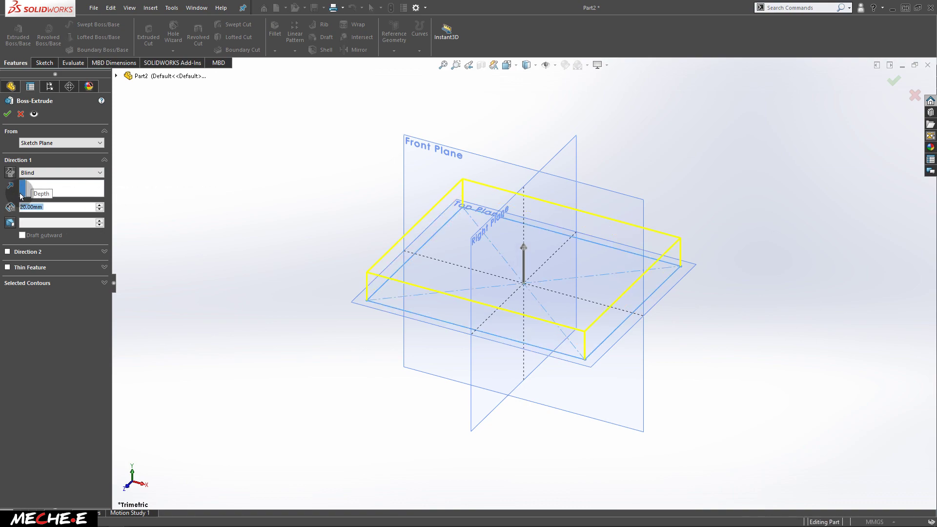
left_click(7, 114)
Select the block's top face from a tilted view and bring up its options.
middle_click_drag(502, 320, 451, 195)
left_click(452, 195)
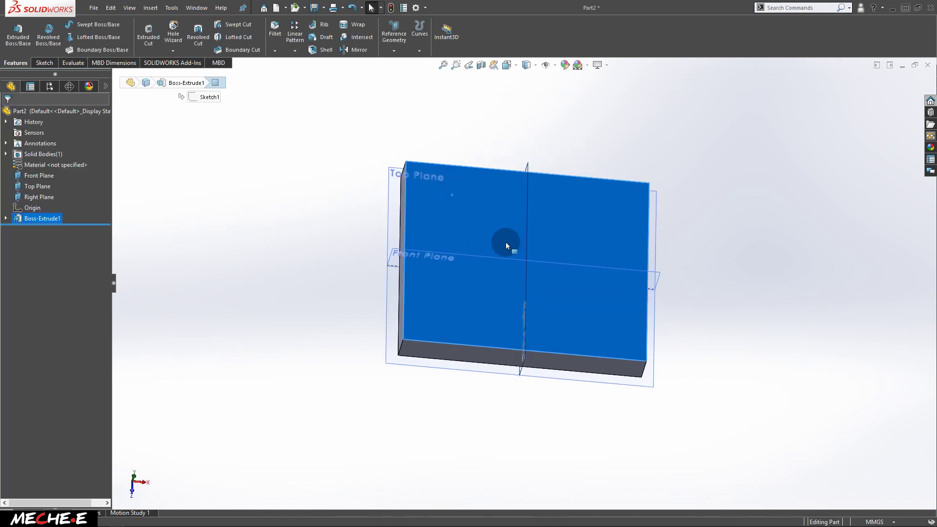
middle_click_drag(505, 242, 467, 199)
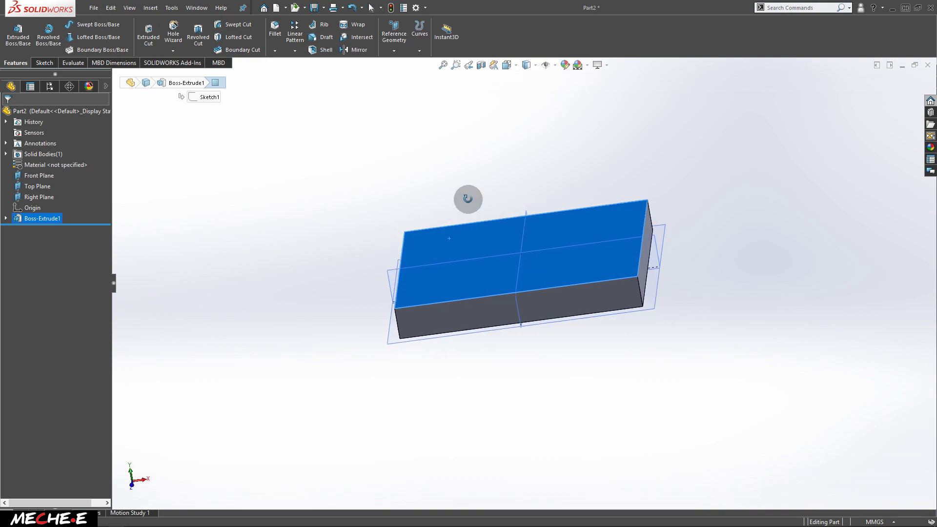
right_click(480, 229)
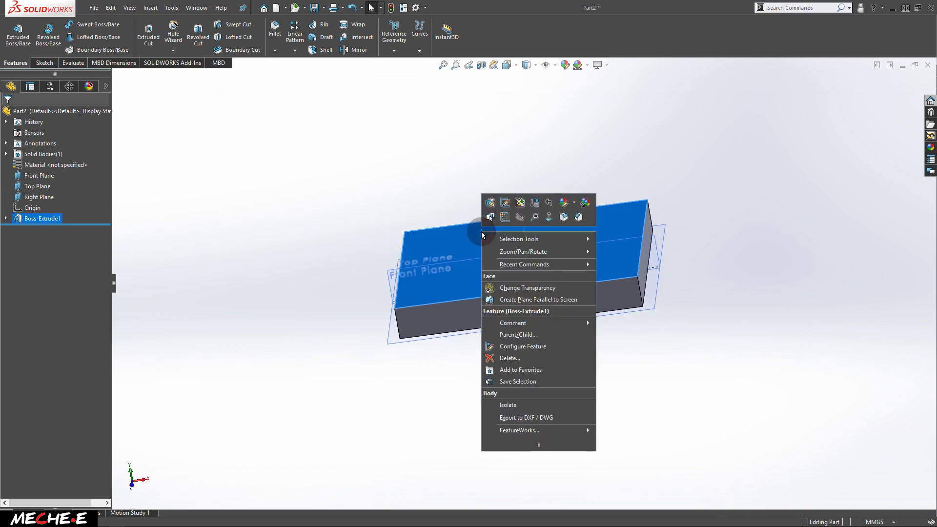
View the top face Normal To and start a new sketch on it.
left_click(549, 217)
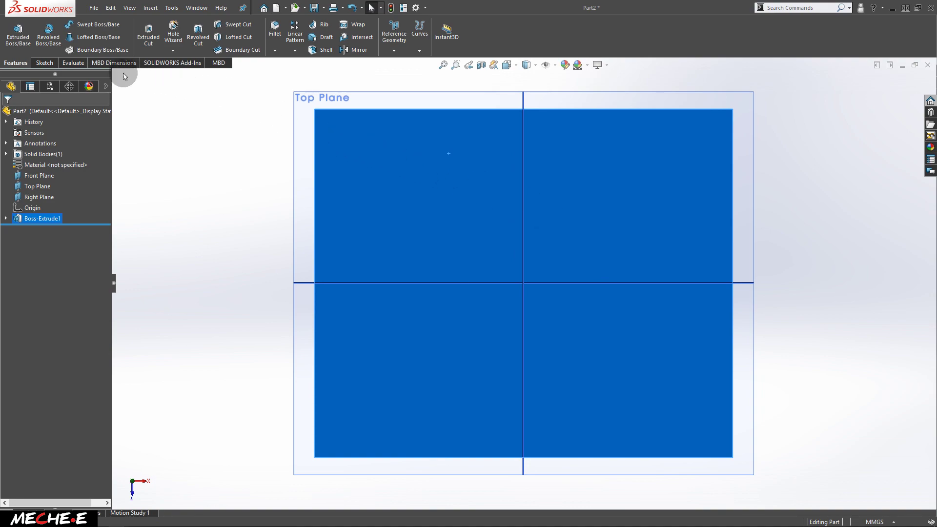
left_click(44, 62)
left_click(14, 38)
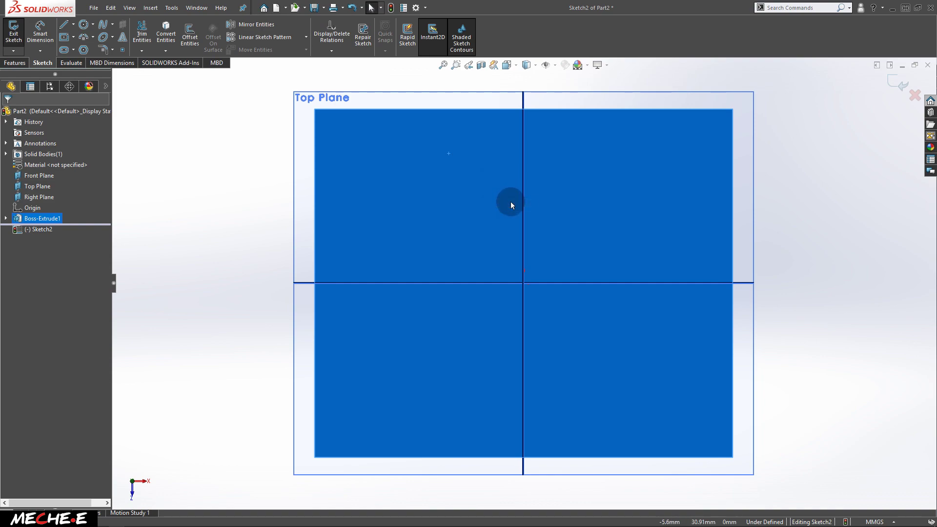
key("s")
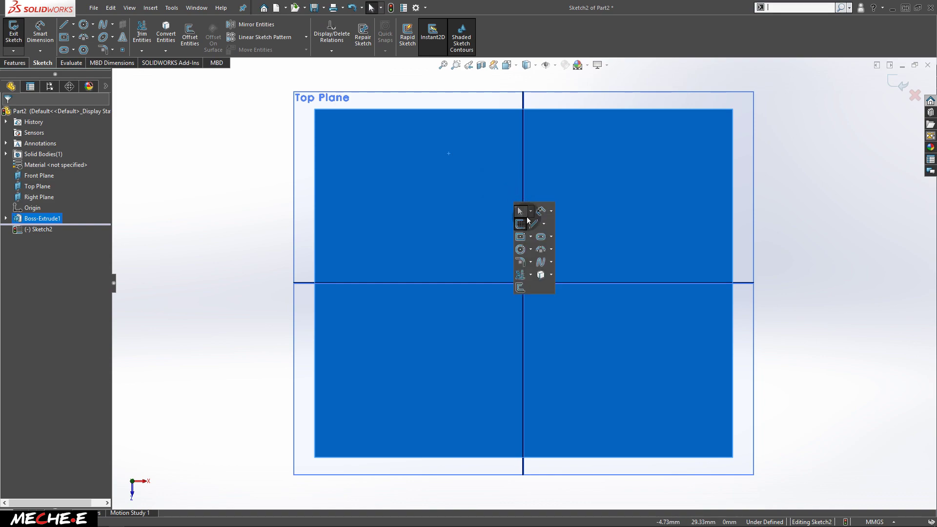
Draw a wavy spline from the block's left edge to its right edge, then exit the sketch.
left_click(541, 264)
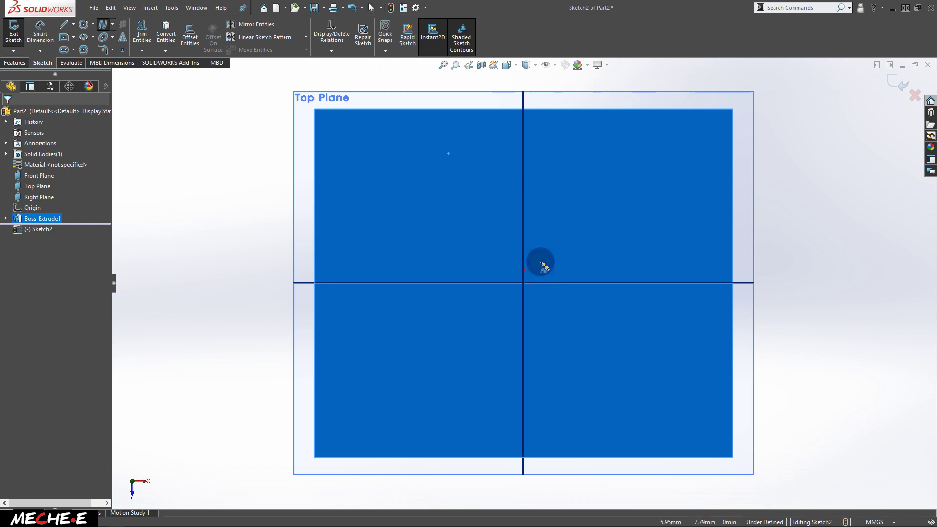
left_click(315, 226)
left_click_drag(316, 228, 455, 184)
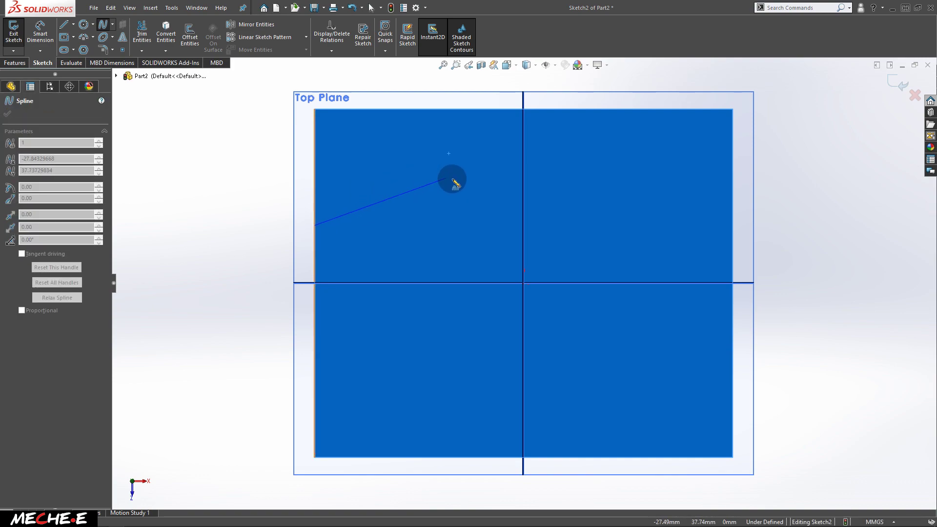
left_click(477, 182)
left_click(560, 204)
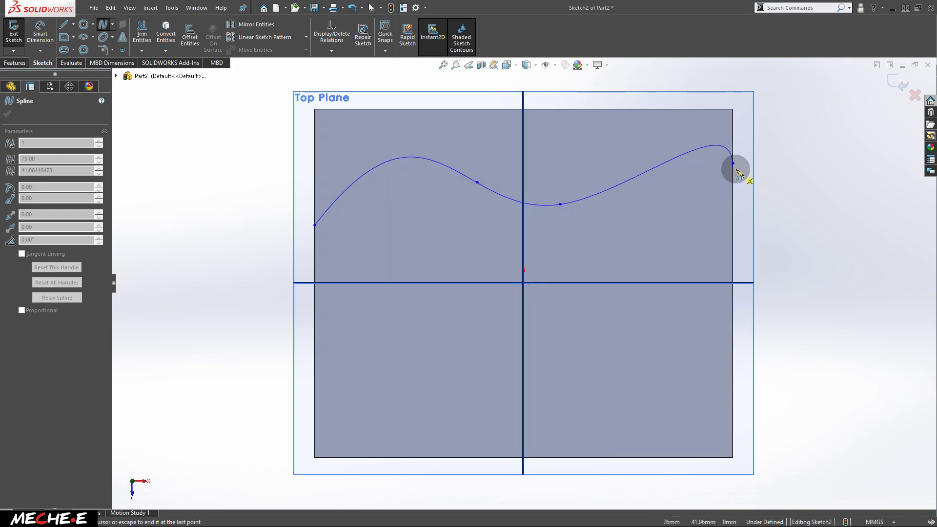
left_click(732, 164)
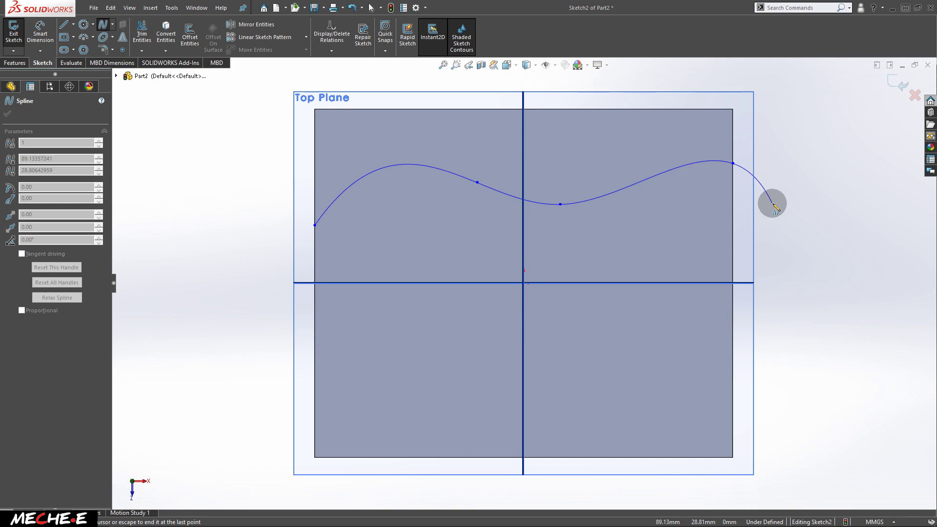
key("Escape")
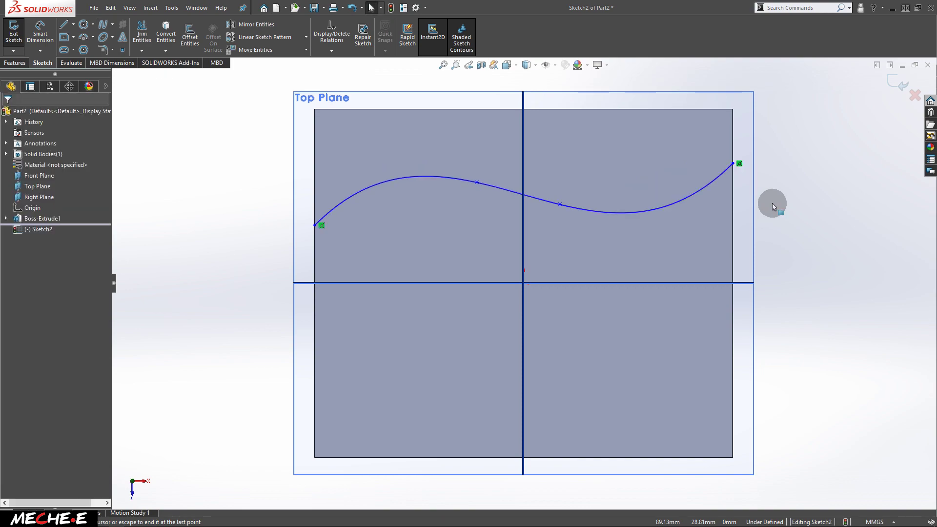
left_click(899, 87)
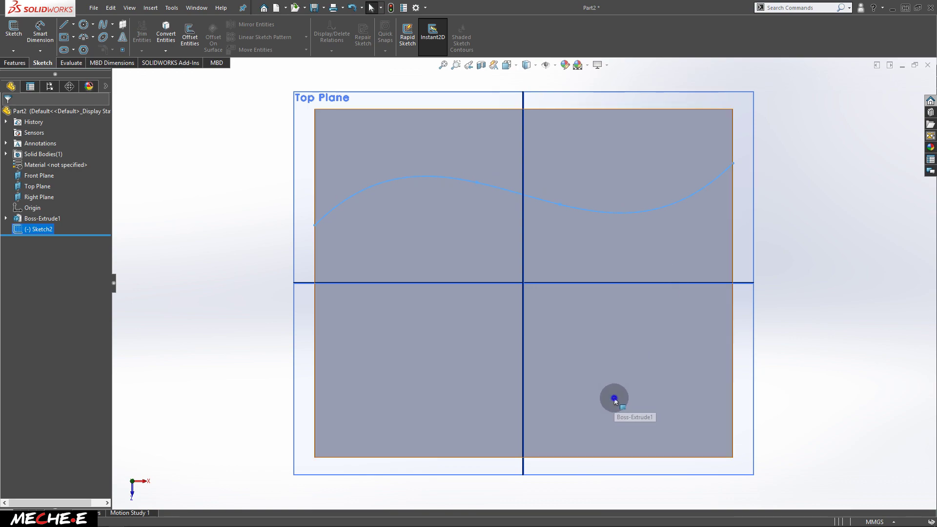
In a new top-face sketch, draw a four-segment zigzag line edge to edge below the spline.
left_click(614, 399)
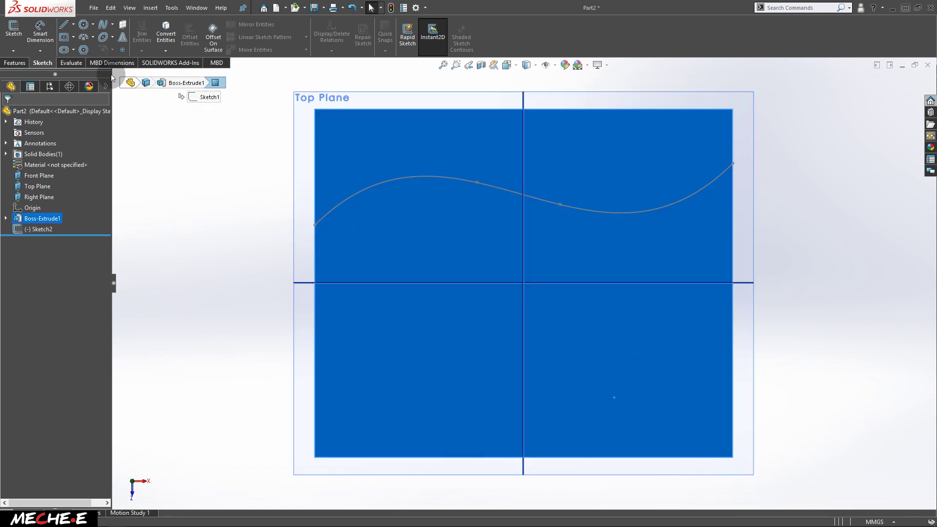
left_click(13, 30)
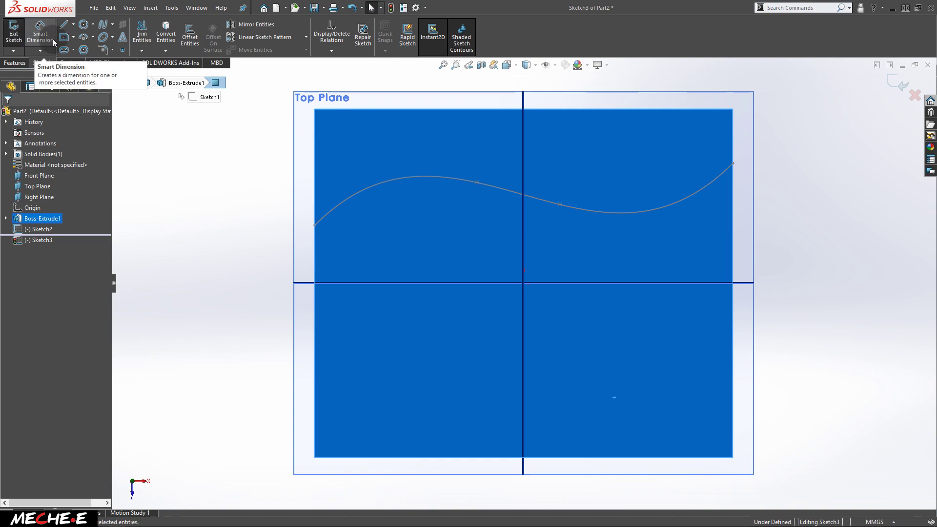
left_click(65, 26)
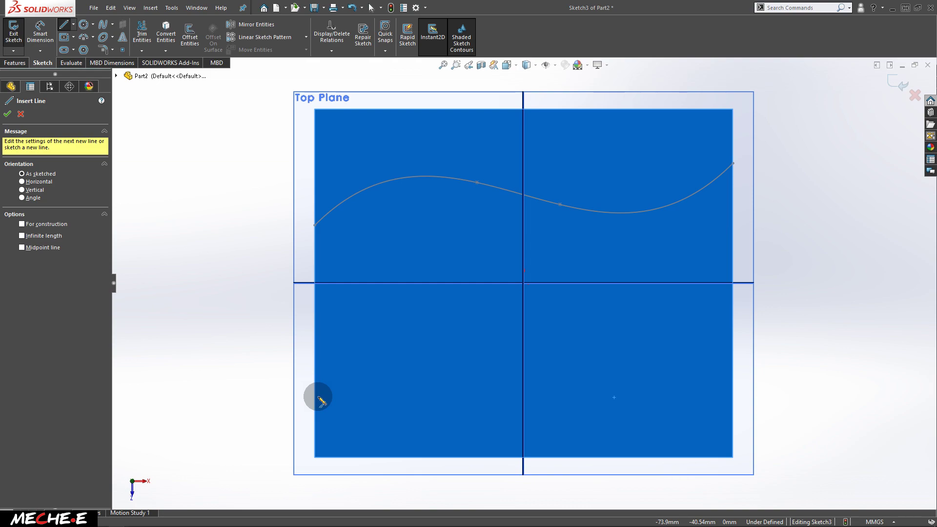
left_click_drag(315, 394, 439, 337)
left_click(548, 377)
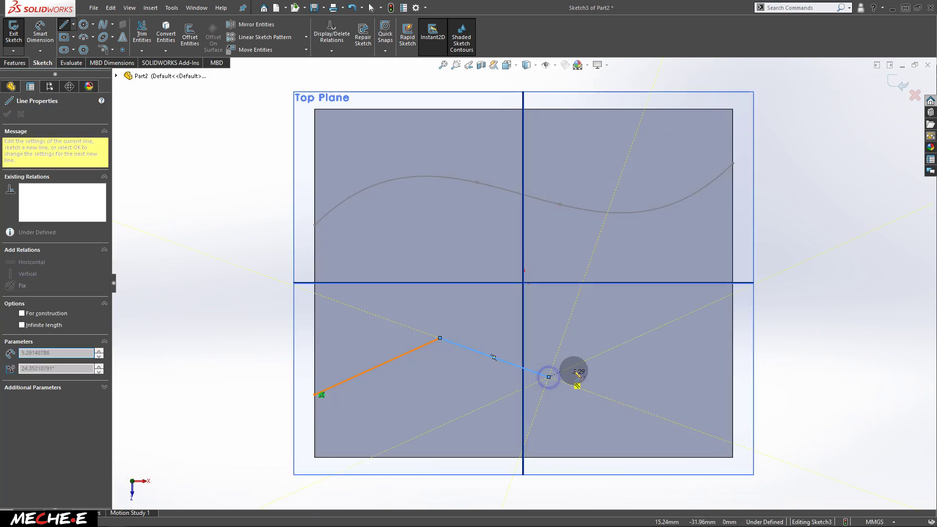
left_click(681, 328)
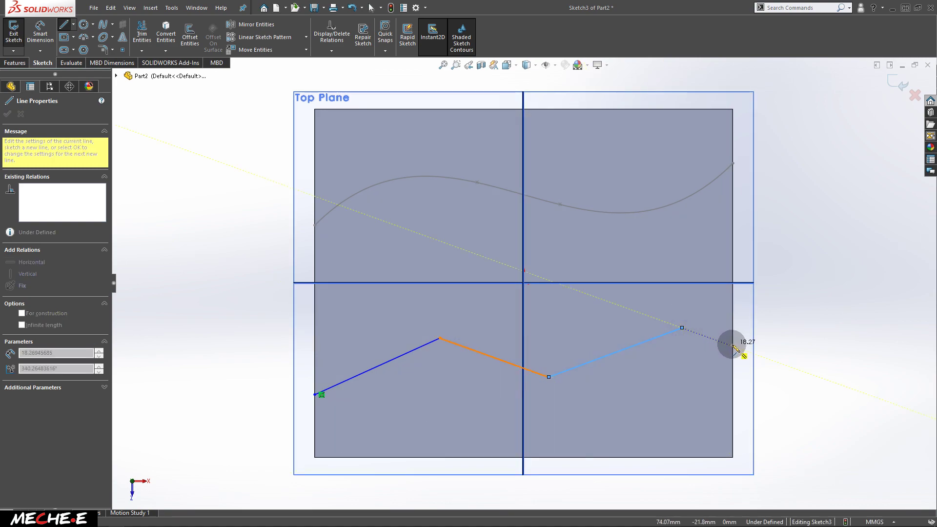
left_click(732, 346)
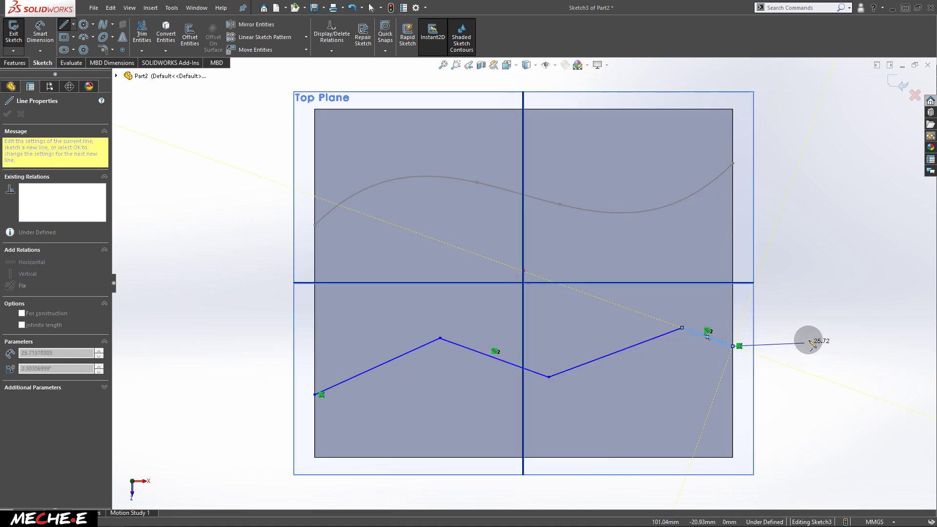
key("Escape")
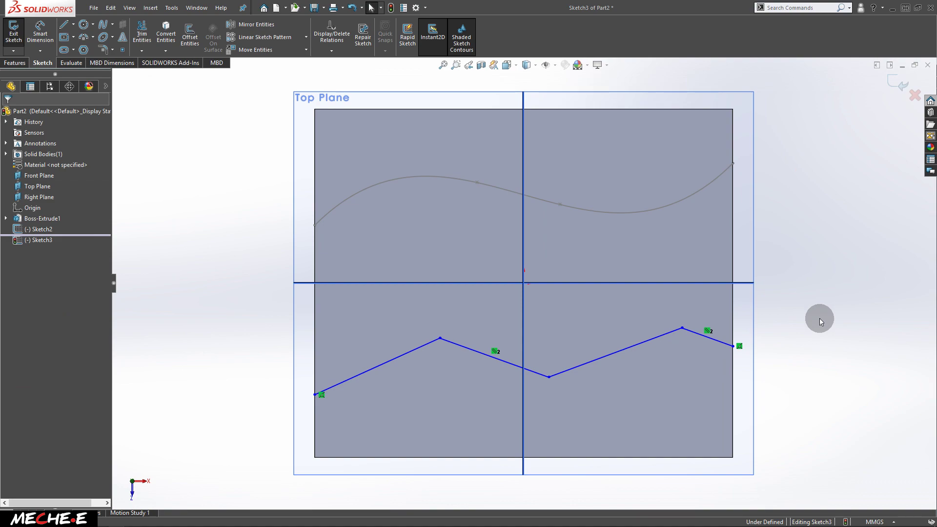
Exit the zigzag sketch and start a new sketch on the block's left end face.
left_click(896, 82)
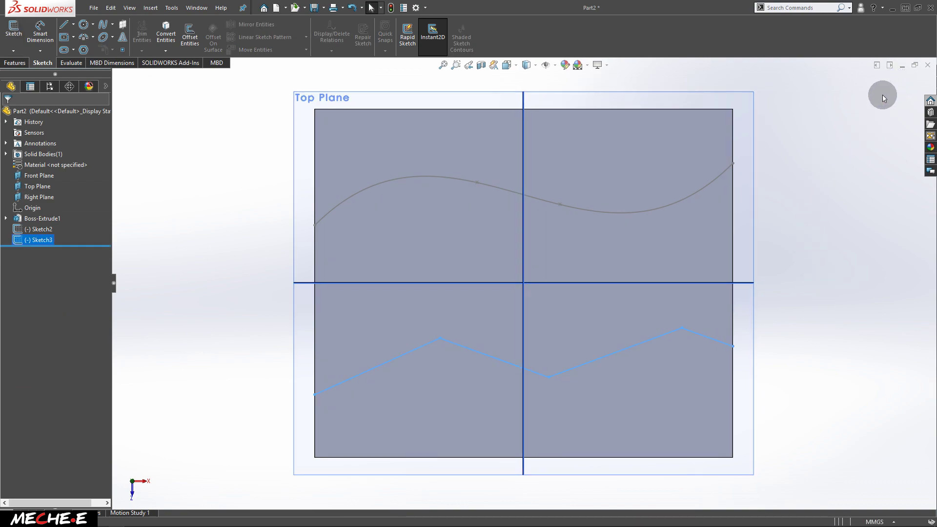
mouse_move(522, 434)
middle_mouse_down()
mouse_move(502, 428)
mouse_move(504, 339)
mouse_move(572, 302)
mouse_move(584, 317)
mouse_move(569, 268)
mouse_move(464, 317)
mouse_move(435, 314)
mouse_move(429, 329)
mouse_move(378, 281)
middle_mouse_up()
left_click(436, 311)
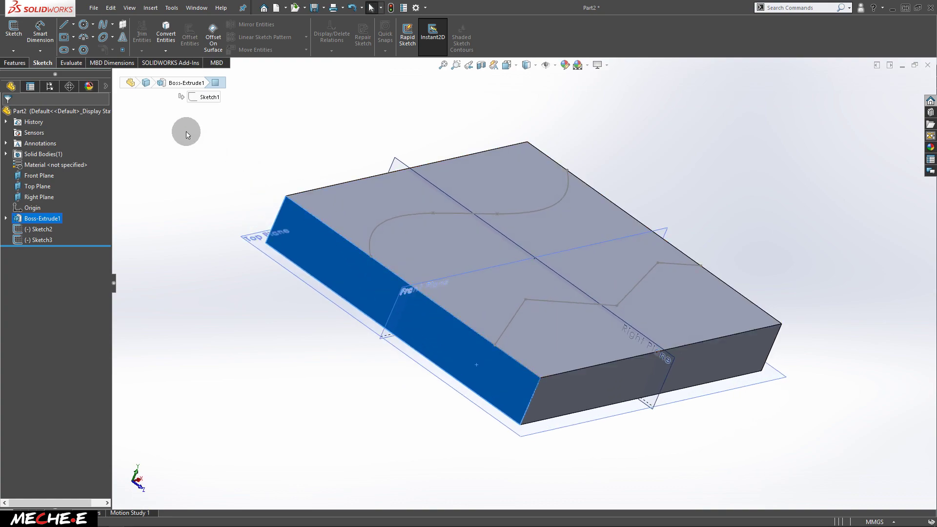
left_click(14, 39)
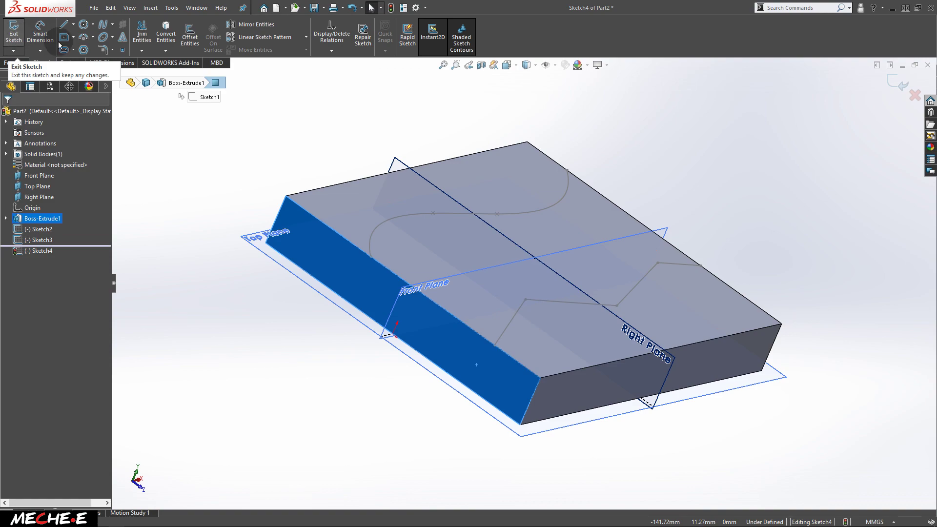
Draw a 3-sided polygon centred at the spline's start on the end face, then exit the sketch.
left_click(83, 50)
double_click(29, 169)
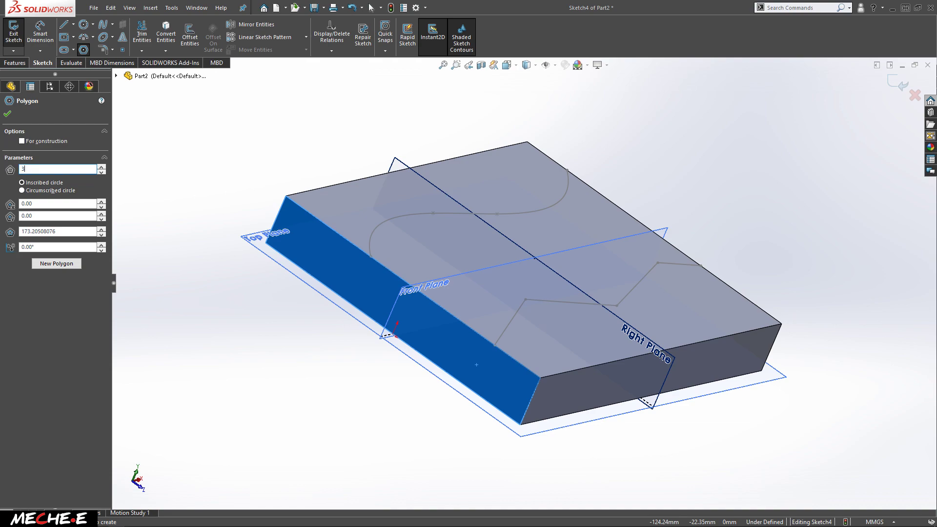
type("3")
left_click(390, 252)
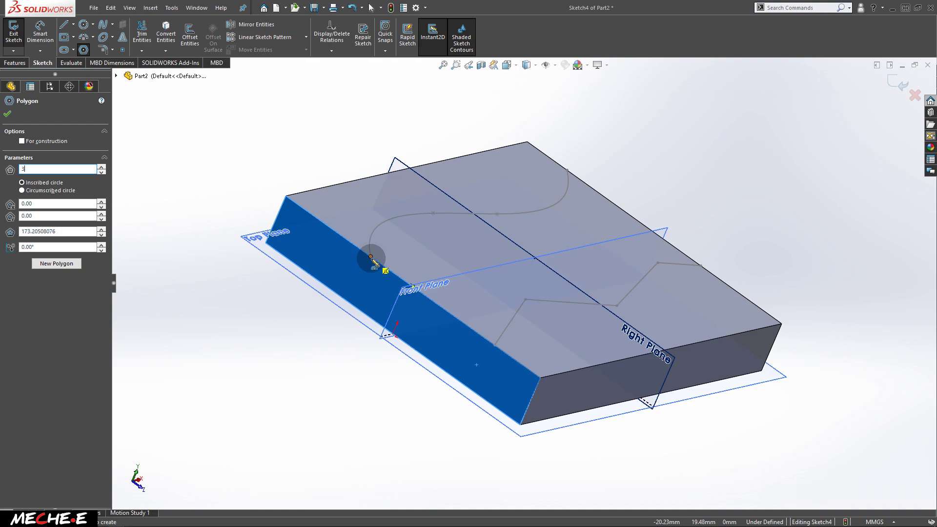
left_click_drag(370, 256, 369, 272)
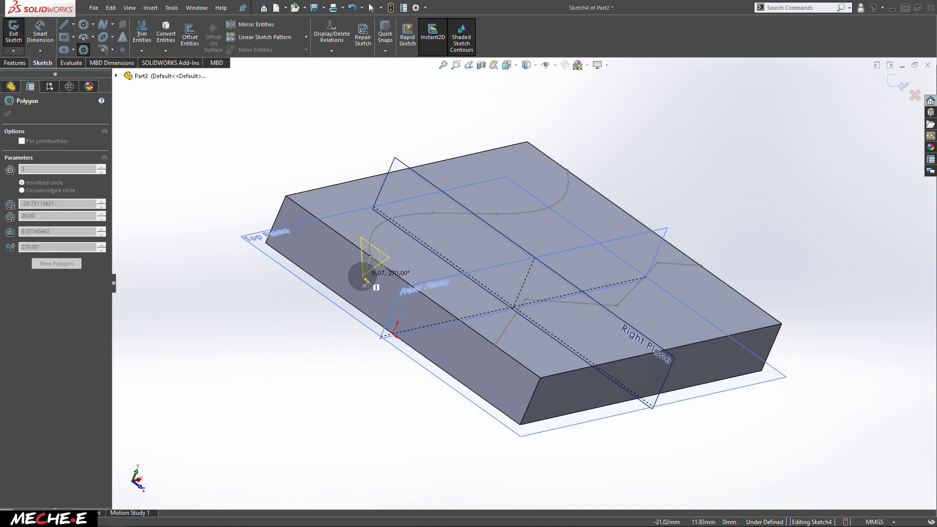
left_click_drag(363, 277, 362, 277)
right_click(362, 276)
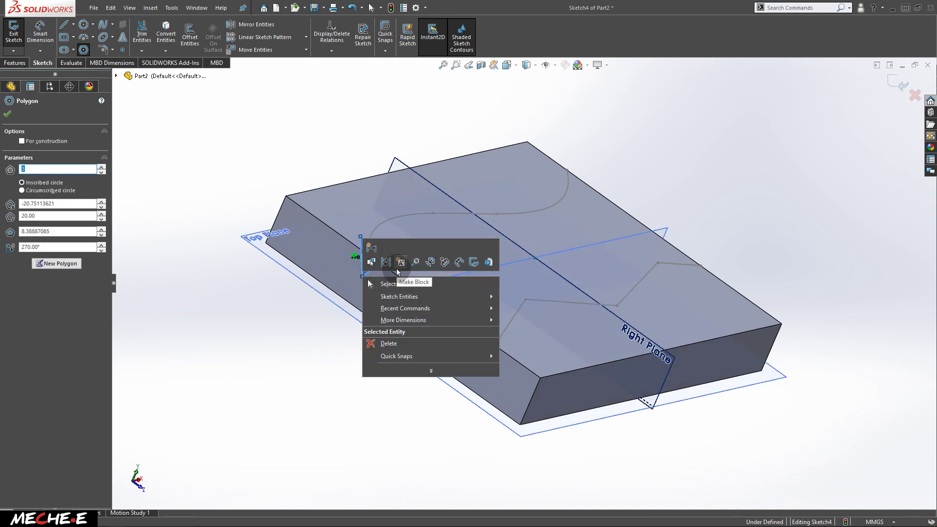
left_click(422, 208)
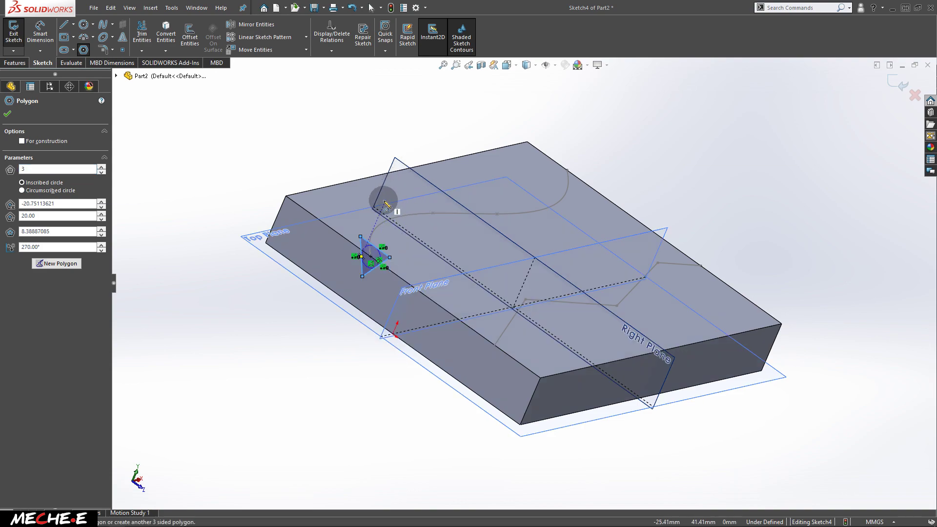
left_click(899, 86)
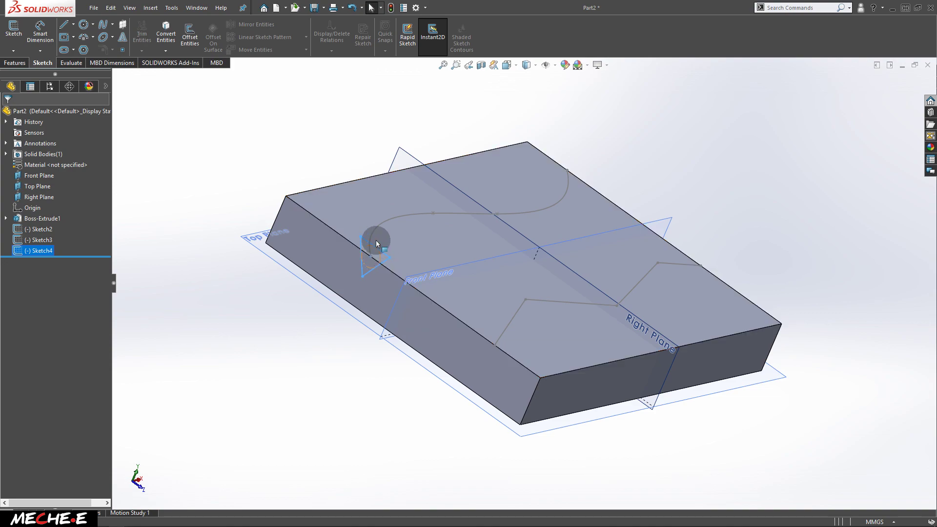
Swept-cut the Sketch4 triangle along the Sketch2 spline and inspect the resulting groove.
middle_click_drag(656, 234, 519, 257)
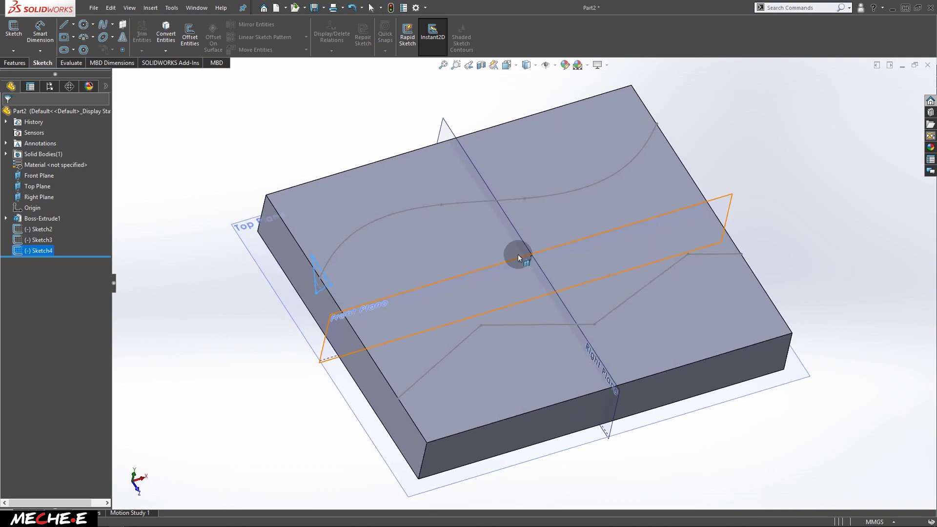
left_click(14, 63)
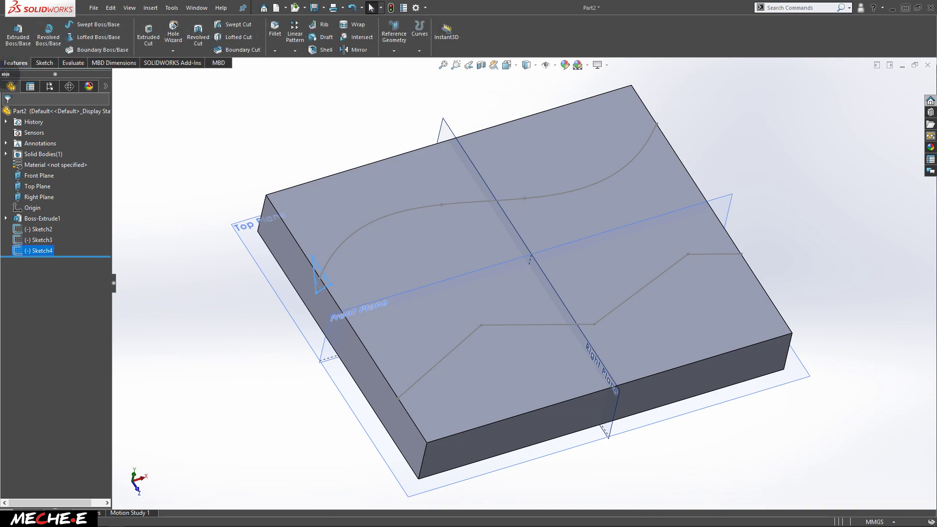
left_click(238, 25)
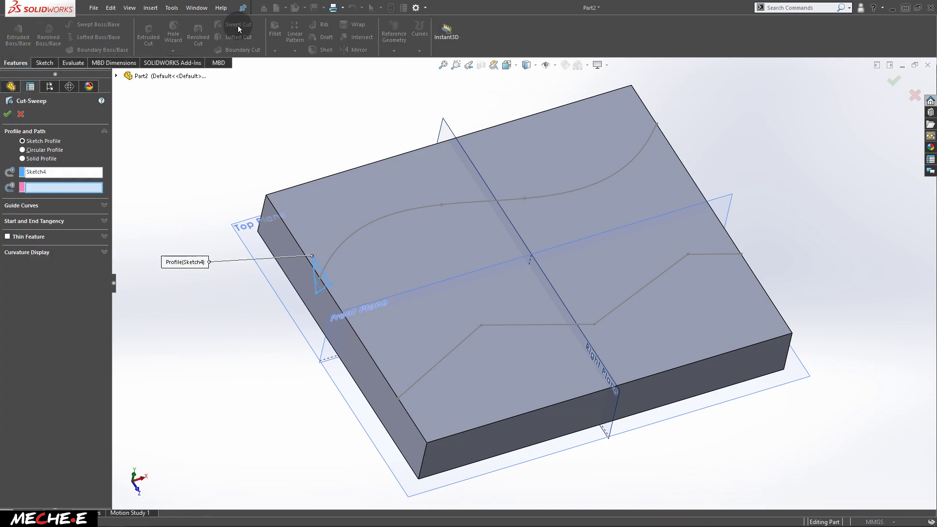
left_click(30, 174)
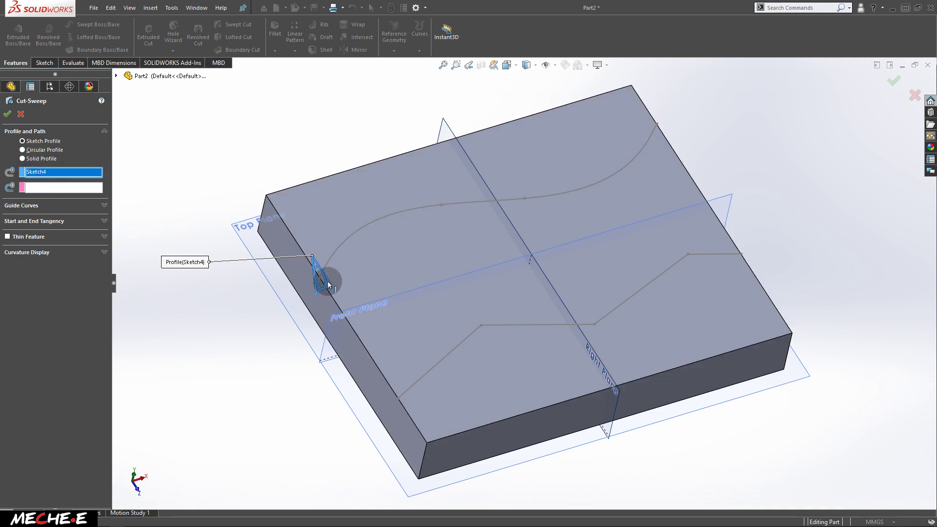
left_click(26, 191)
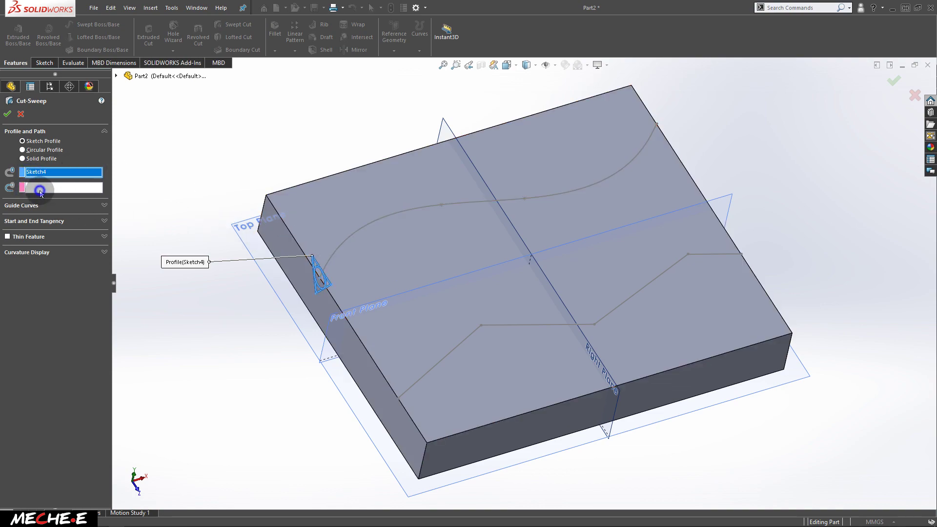
left_click(435, 207)
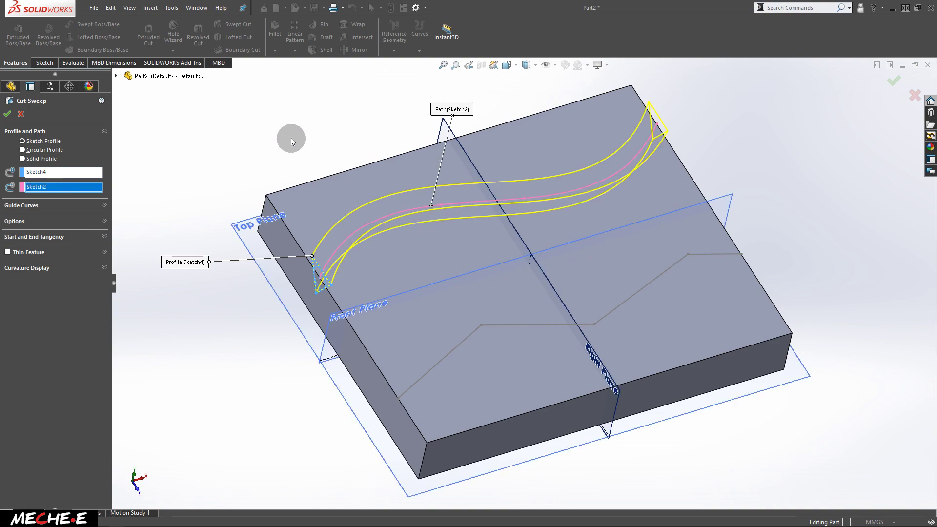
left_click(8, 114)
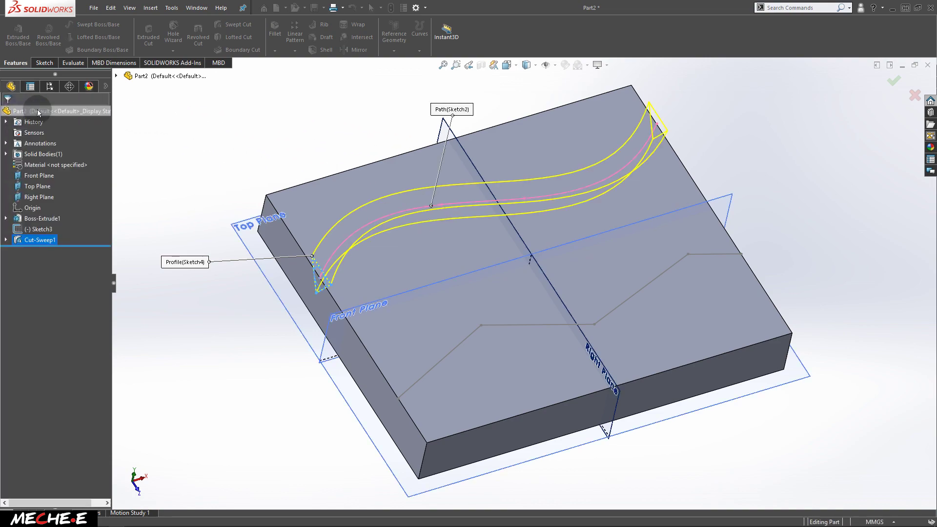
middle_click_drag(449, 203, 495, 336)
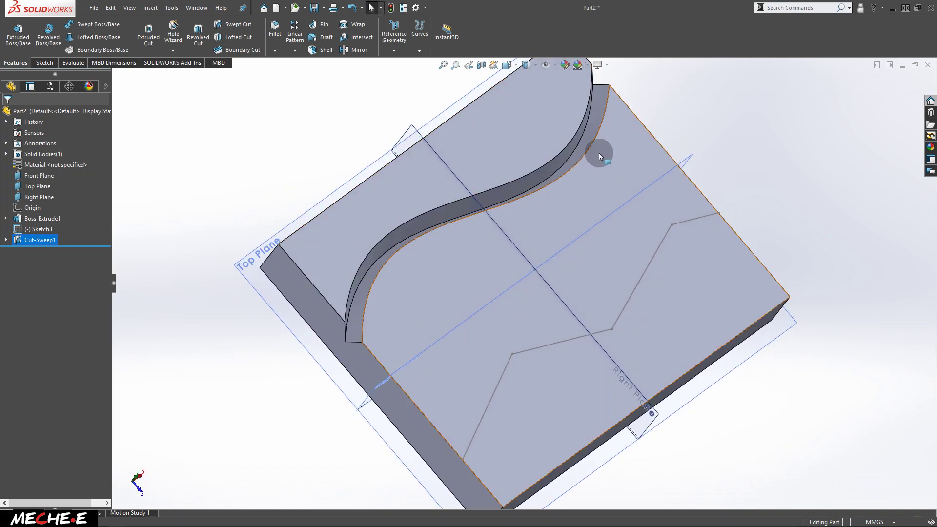
middle_click_drag(417, 315, 427, 205)
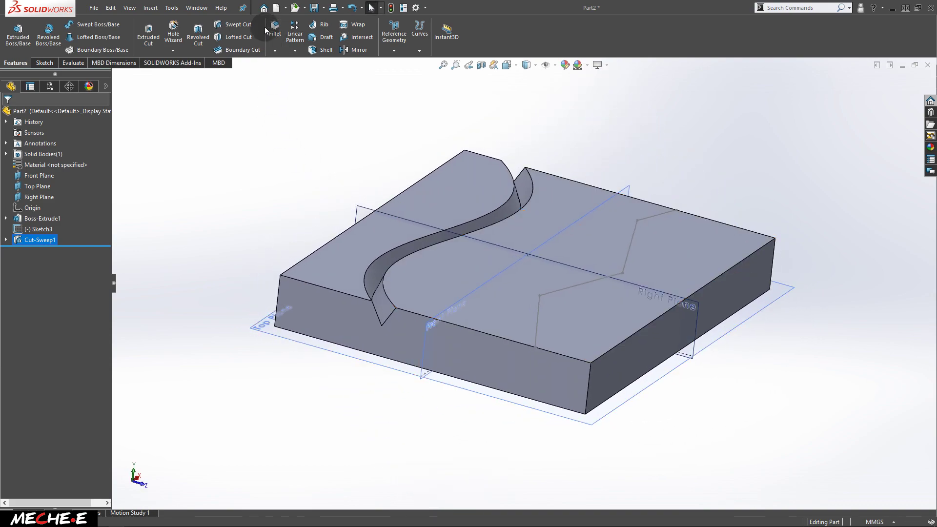
Create Cut-Sweep2 with a 20 mm circular profile along the Sketch3 zigzag polyline.
left_click(250, 25)
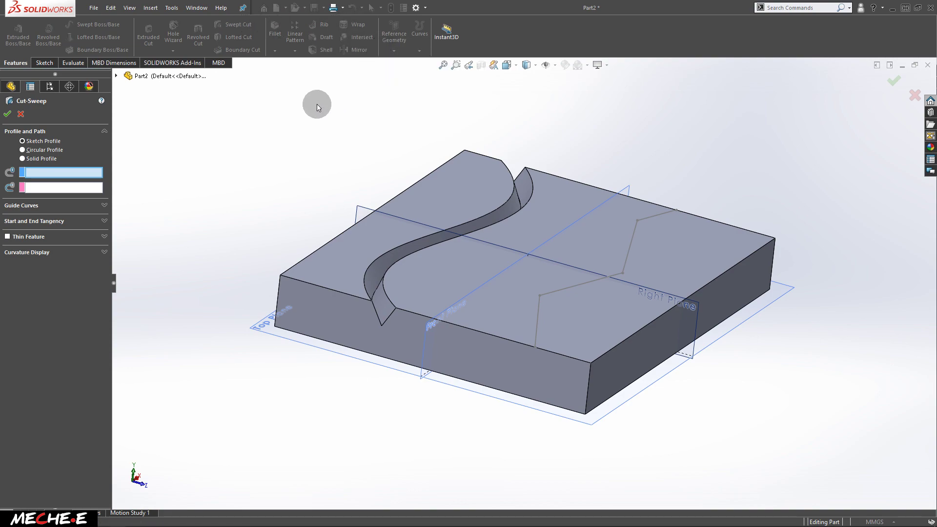
left_click(54, 149)
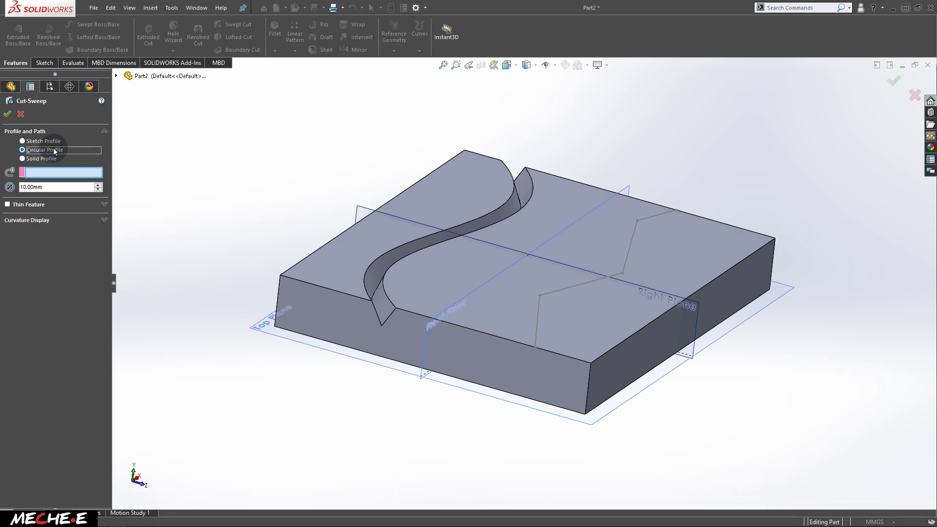
left_click(82, 171)
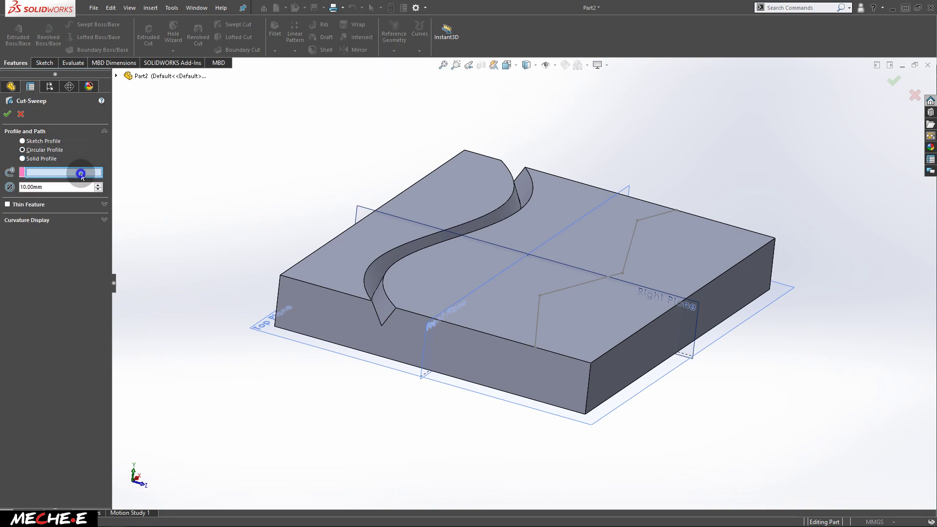
left_click(537, 318)
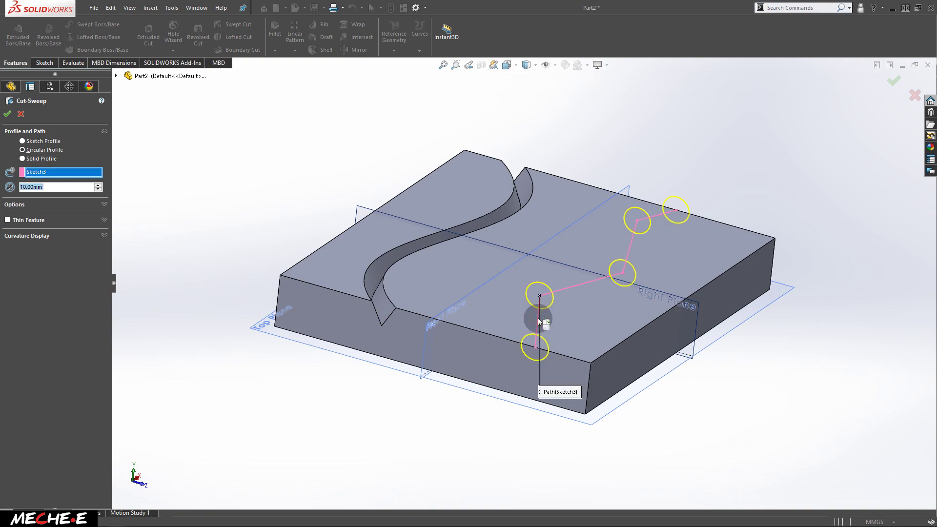
left_click(62, 188)
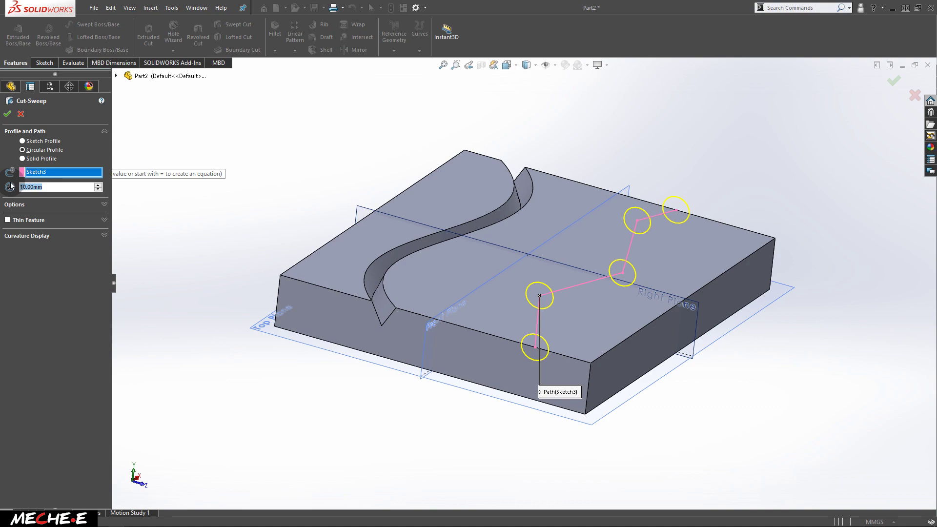
type("20")
key("Return")
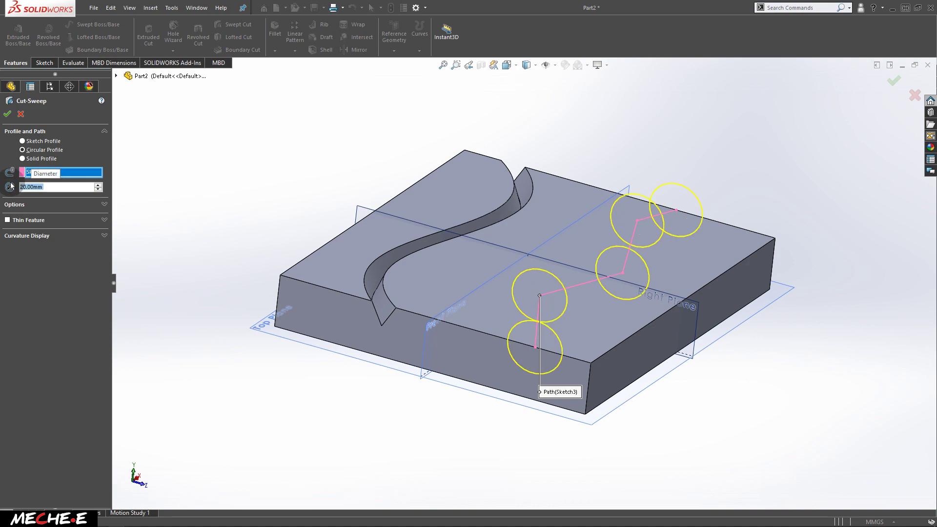
left_click(7, 116)
middle_click_drag(736, 261, 690, 372)
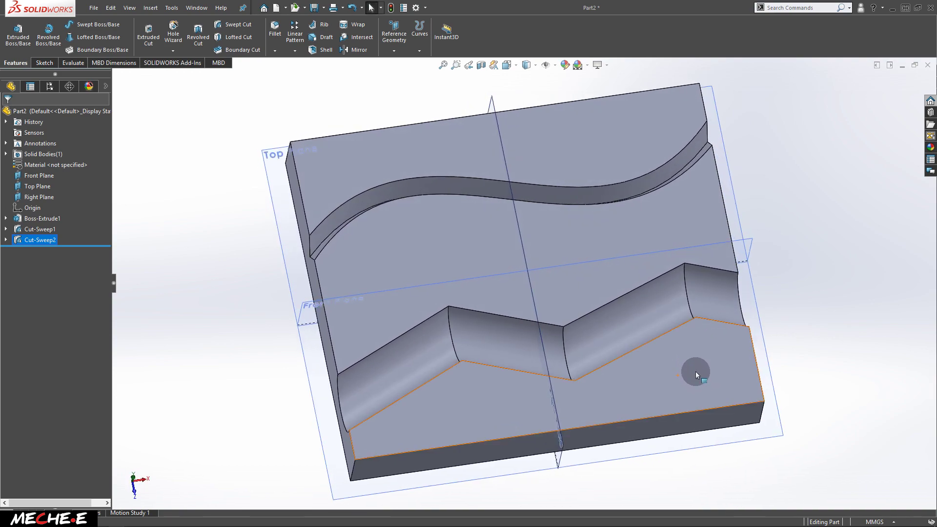
middle_click_drag(592, 364, 712, 303)
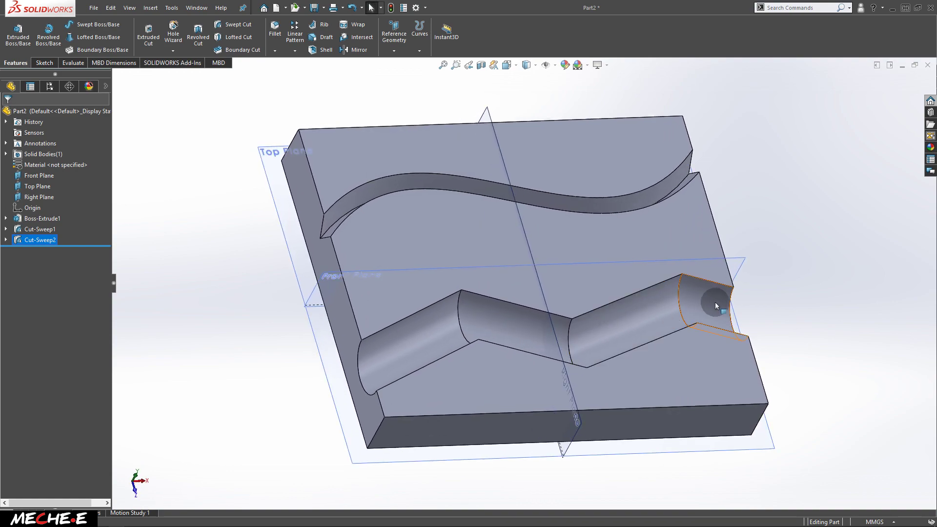
middle_click_drag(777, 202, 854, 86)
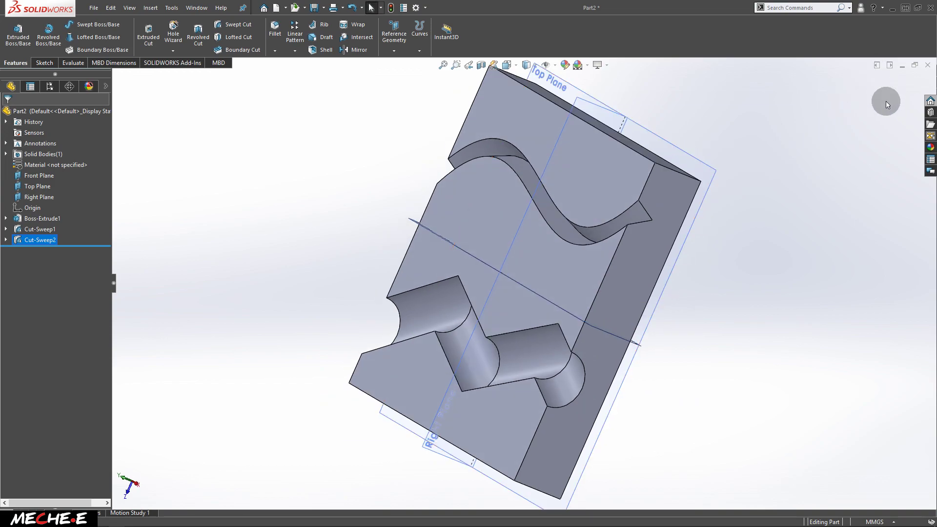